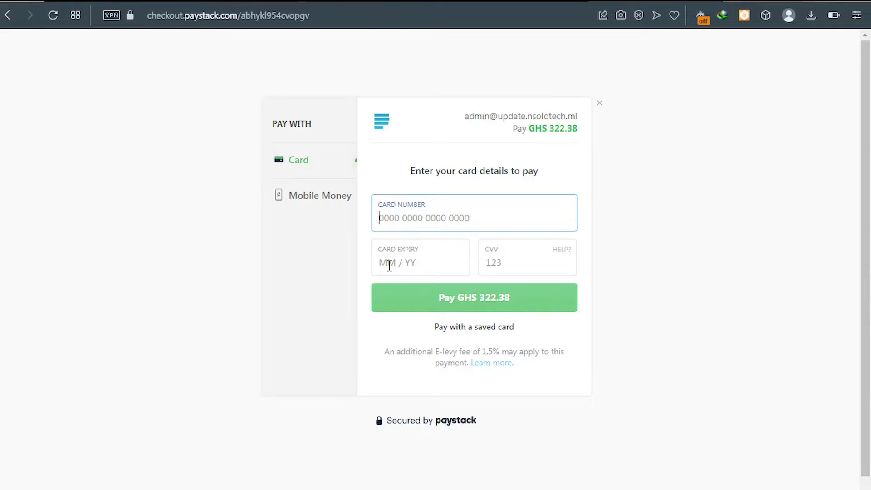
# Preview the Mobile Money provider list on the Paystack checkout, then open a new browser tab.
pyautogui.click(307, 203)
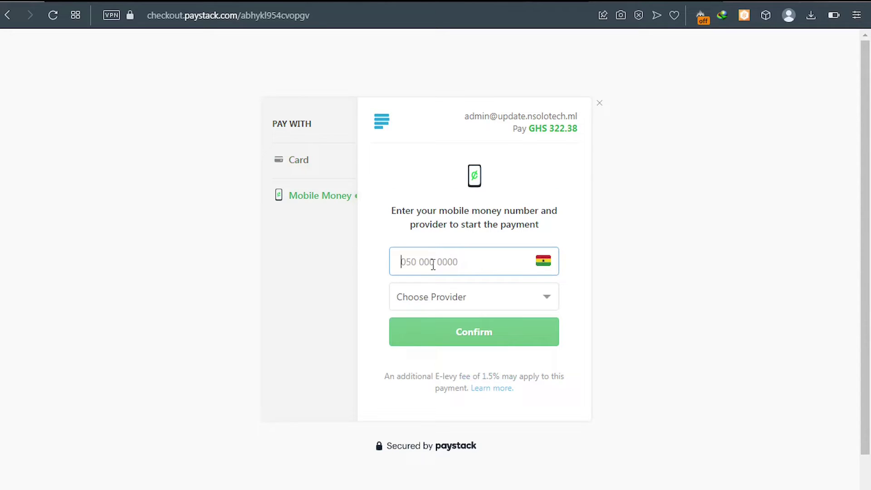
pyautogui.click(465, 300)
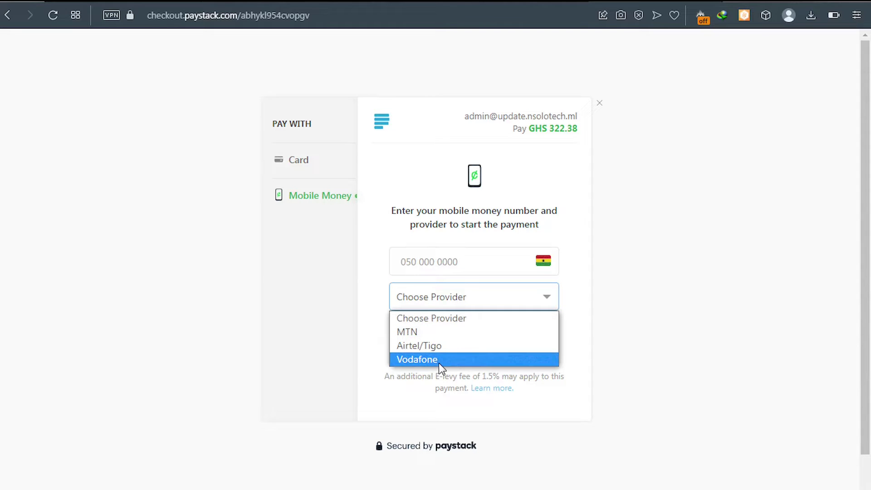
pyautogui.click(192, 314)
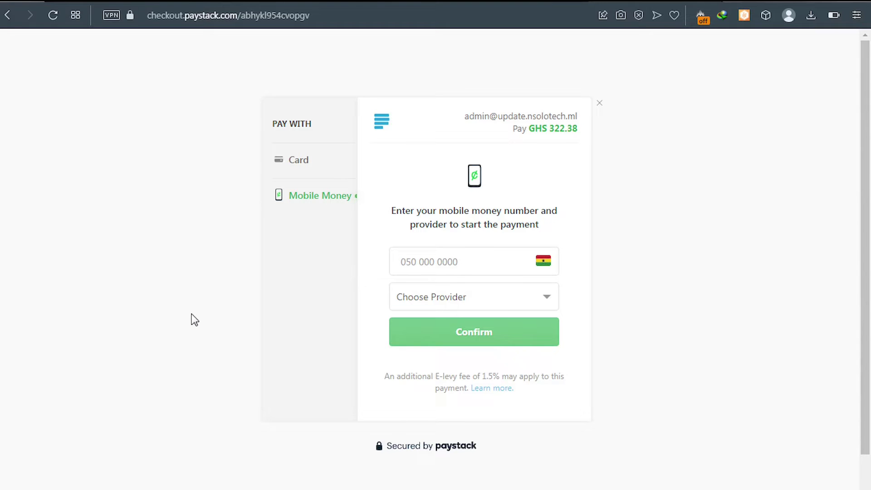
pyautogui.hotkey('ctrl', 't')
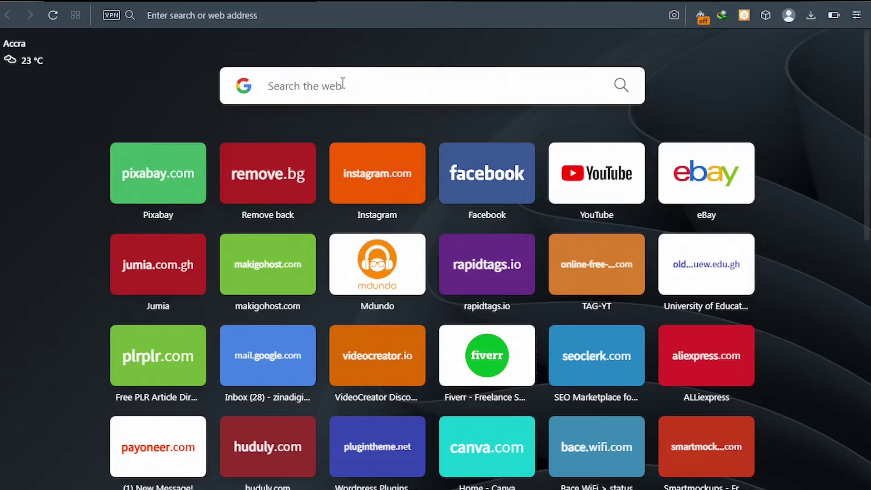
# Search Google for 'paystack ghana' and open the paystack.com/gh result.
pyautogui.write('paystack')
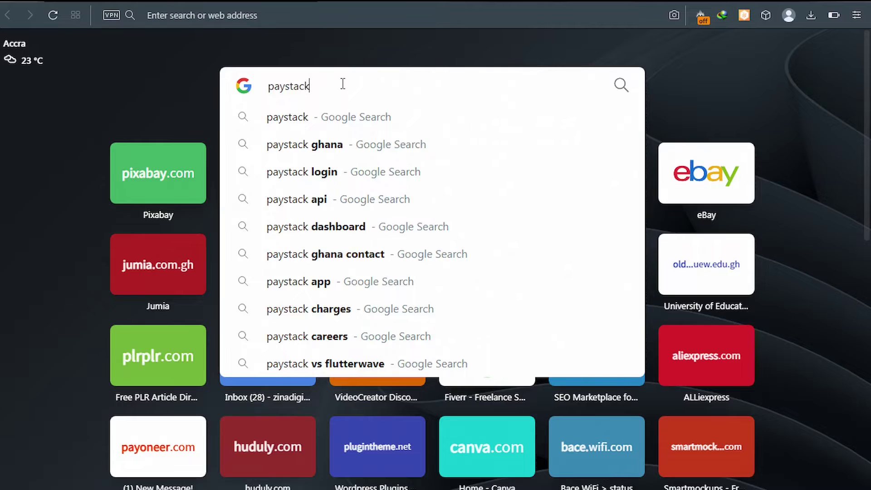
pyautogui.click(334, 143)
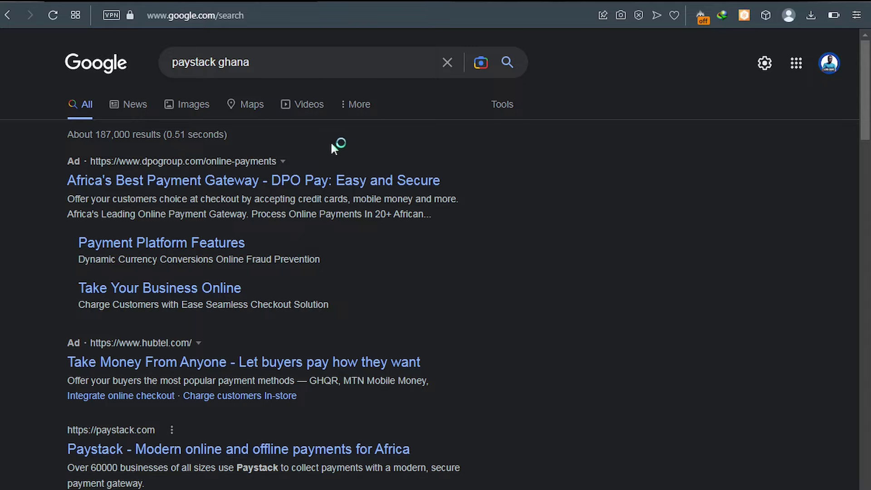
pyautogui.scroll(-5, 320, 164)
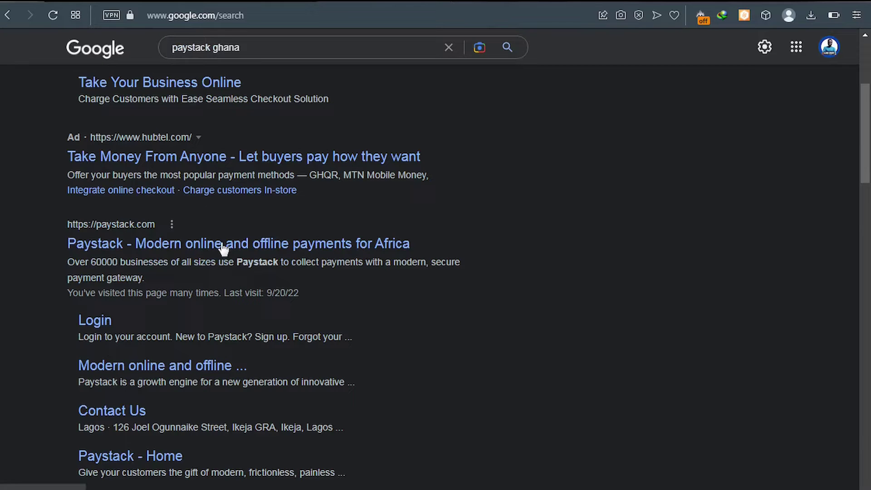
pyautogui.click(121, 249)
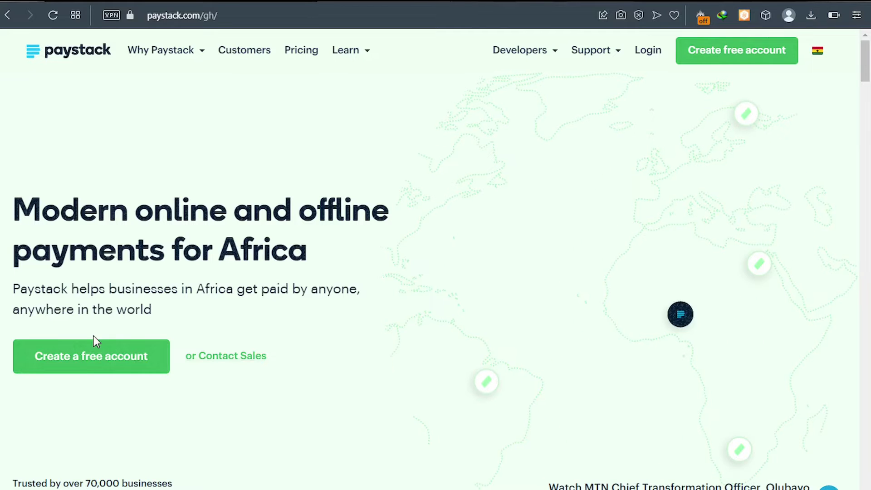
# Start a free Paystack account from the Create a free account button.
pyautogui.click(106, 368)
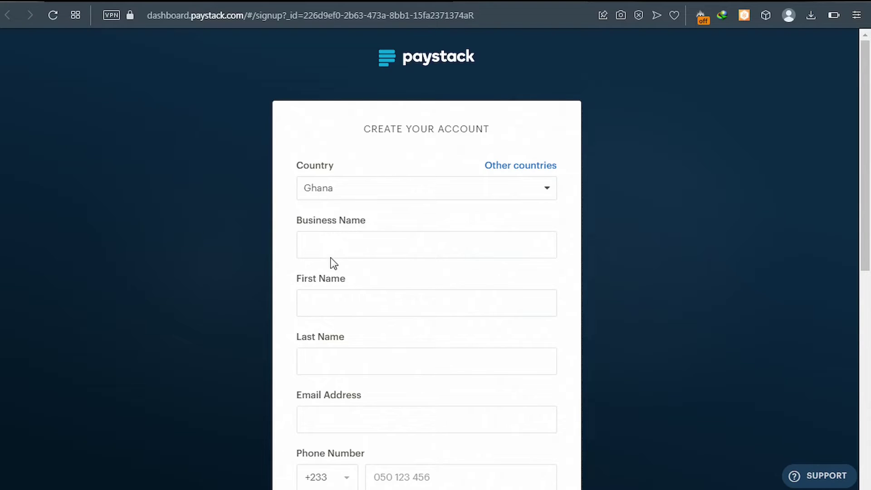
# Choose Starter Business as the business type and answer 'No, I'm not' to the software developer question.
pyautogui.scroll(-1, 323, 308)
pyautogui.scroll(-3, 321, 312)
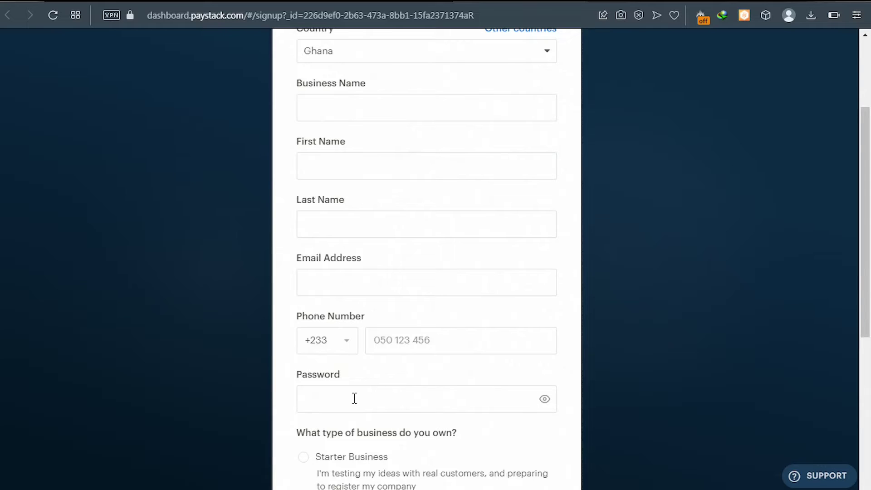
pyautogui.scroll(-1, 354, 399)
pyautogui.scroll(-3, 355, 398)
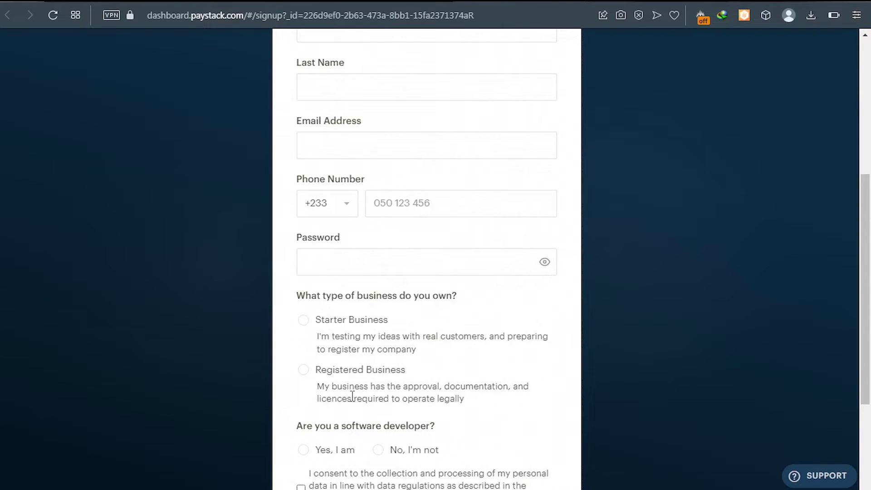
pyautogui.click(302, 321)
pyautogui.click(303, 450)
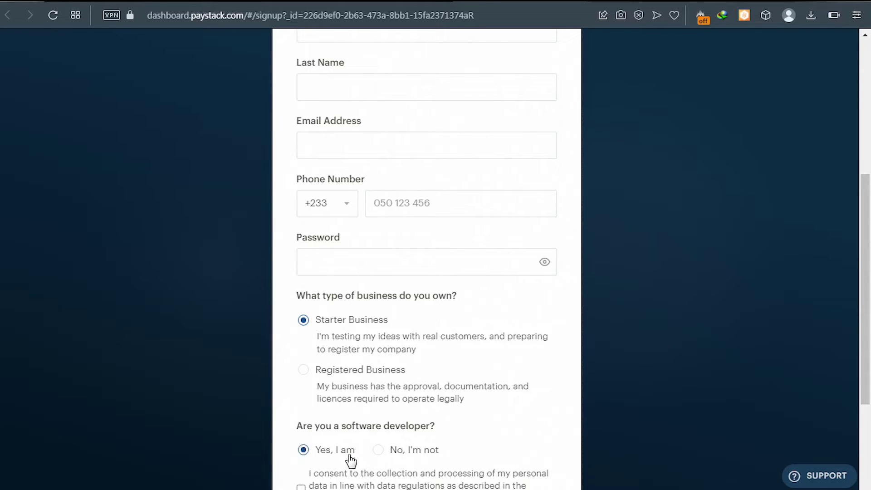
pyautogui.click(379, 450)
# Tick the consent checkbox for personal data and the privacy policy.
pyautogui.scroll(-3, 387, 433)
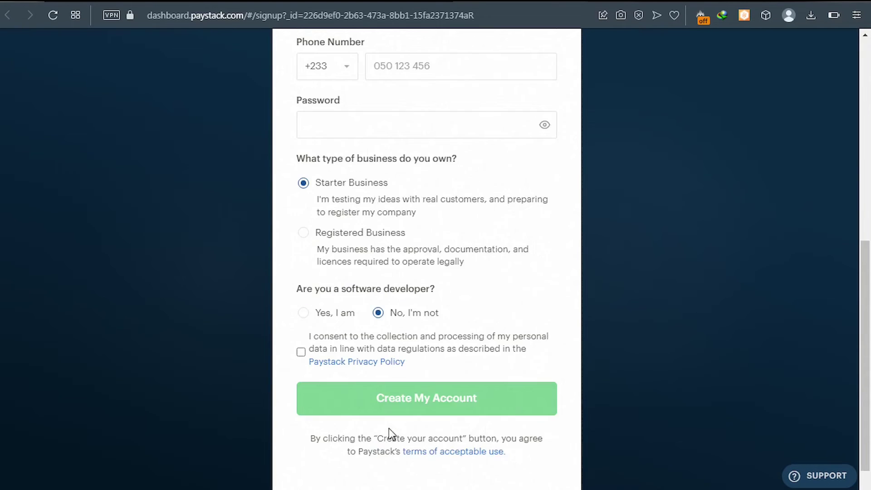
pyautogui.scroll(-1, 388, 428)
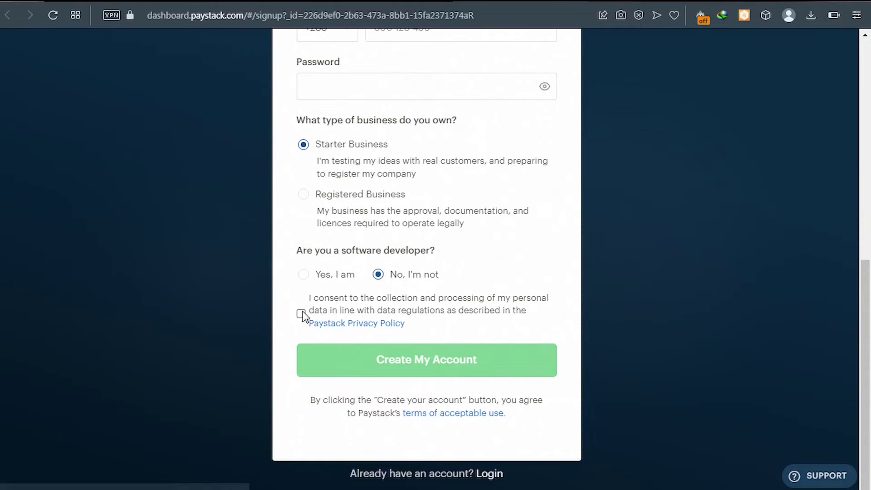
pyautogui.click(301, 314)
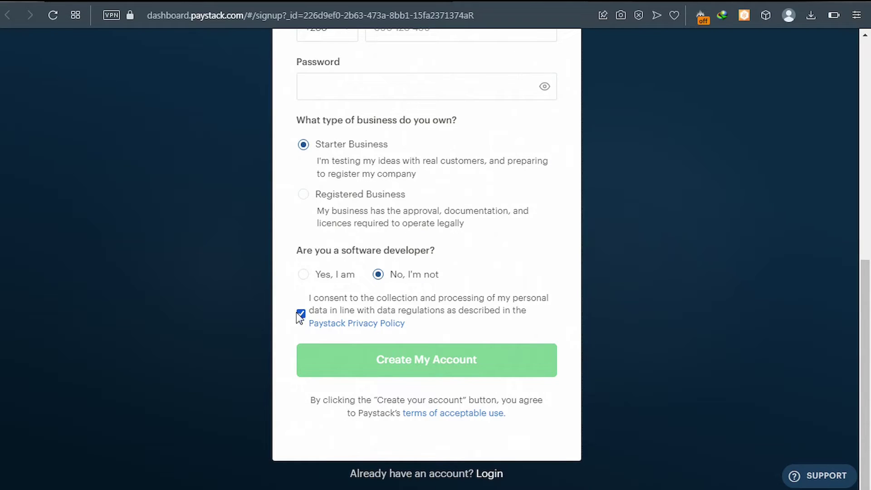
pyautogui.scroll(1, 370, 156)
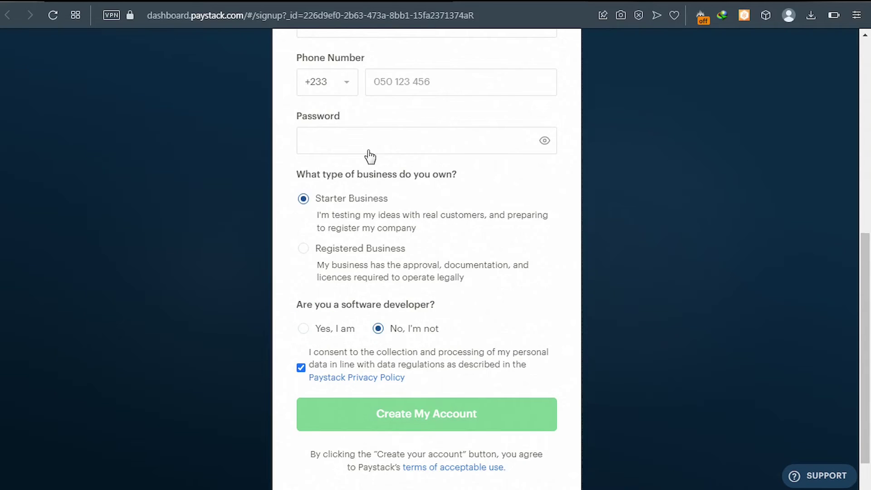
pyautogui.scroll(5, 370, 157)
pyautogui.scroll(-6, 369, 150)
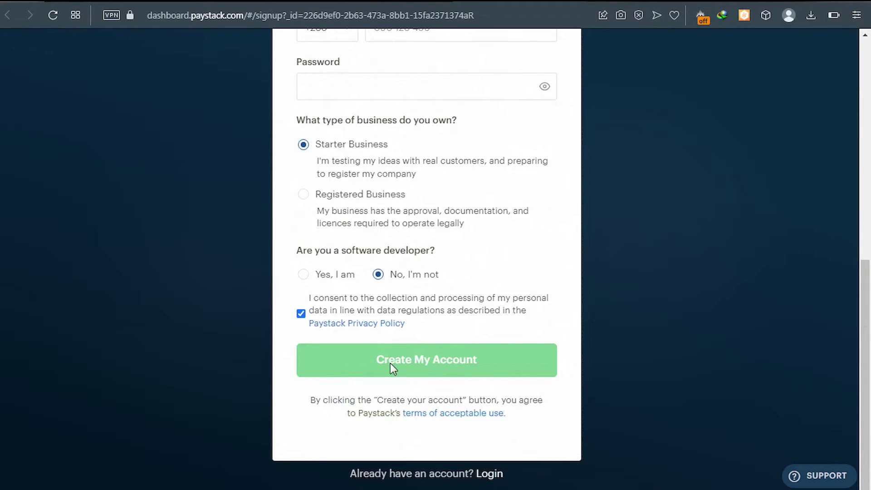
# Submit Create My Account and switch to the Paystack dashboard tab showing 0.00.
pyautogui.click(415, 359)
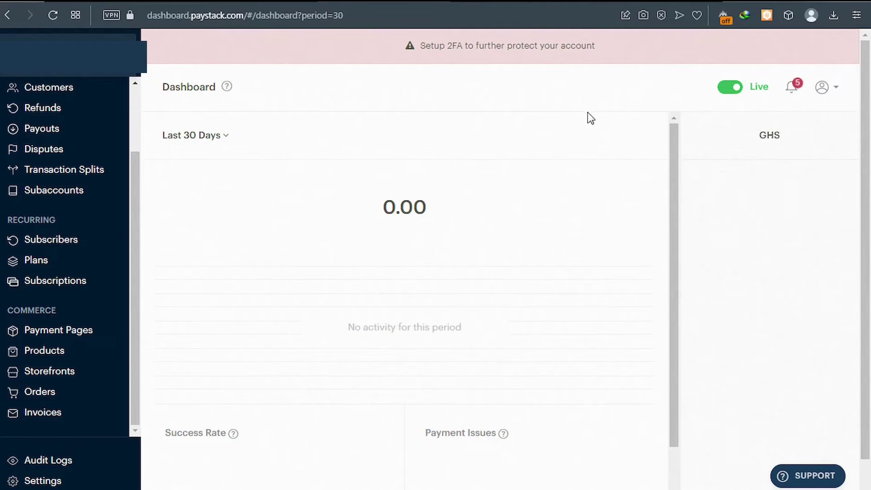
pyautogui.hotkey('ctrl', 'Tab')
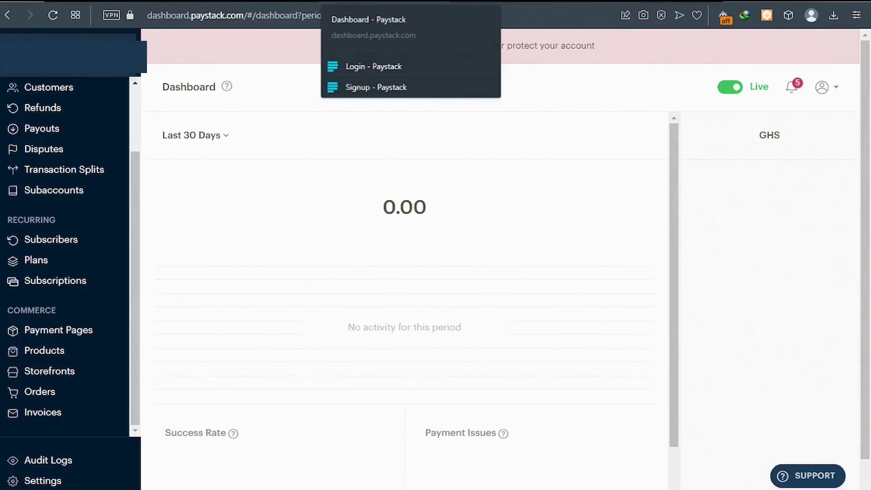
# Go to the store site's wp-admin Dashboard and reach Plugins in the sidebar.
pyautogui.click(346, 32)
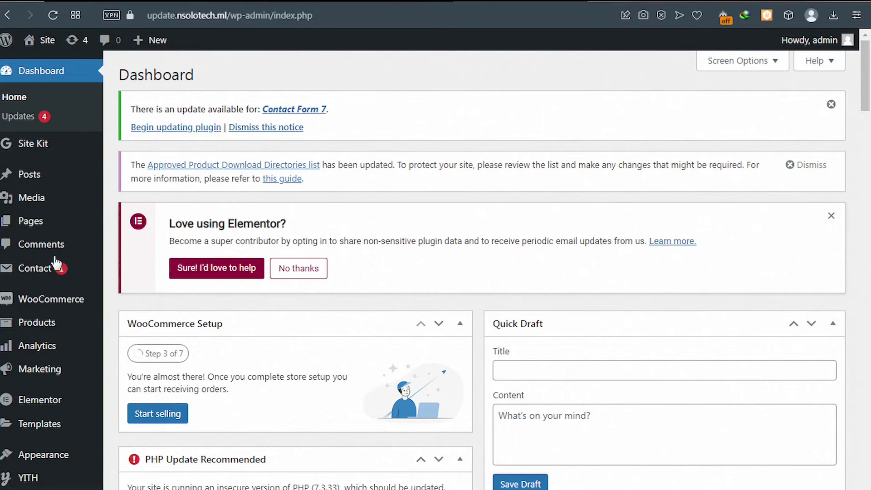
pyautogui.scroll(-5, 51, 272)
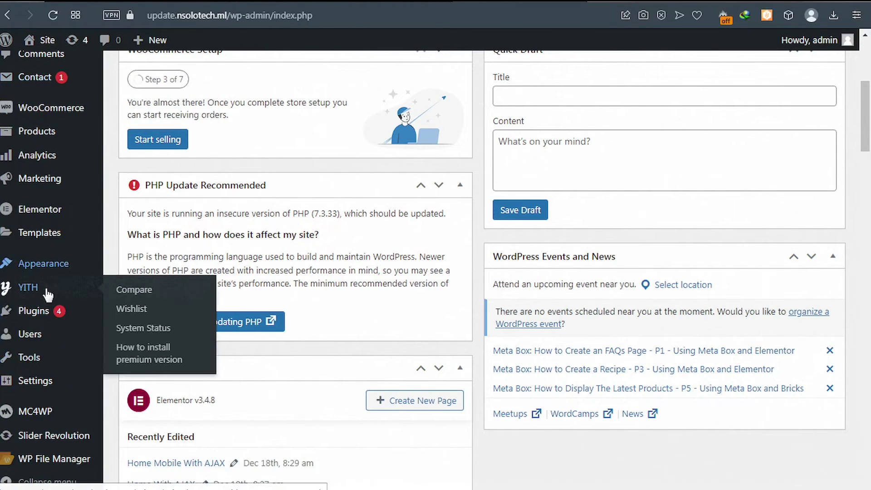
pyautogui.moveTo(44, 313)
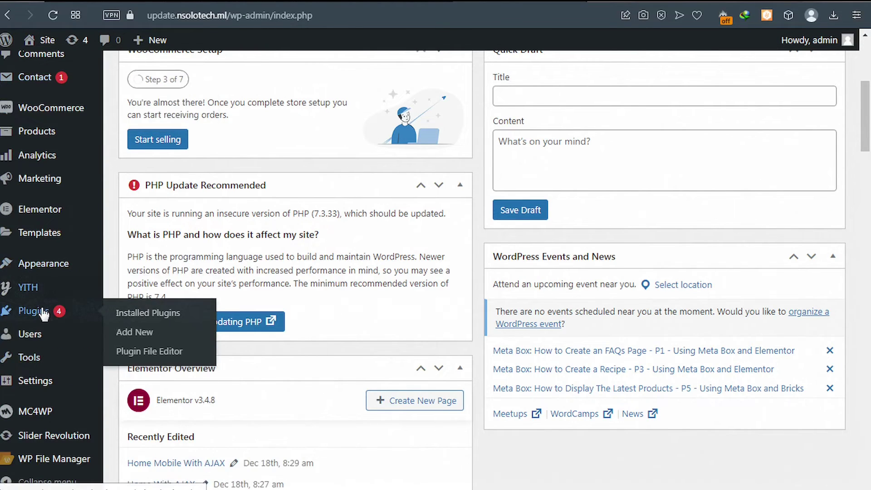
# Search Plugins > Add New for 'paystack' to list the Paystack gateway plugins.
pyautogui.click(134, 332)
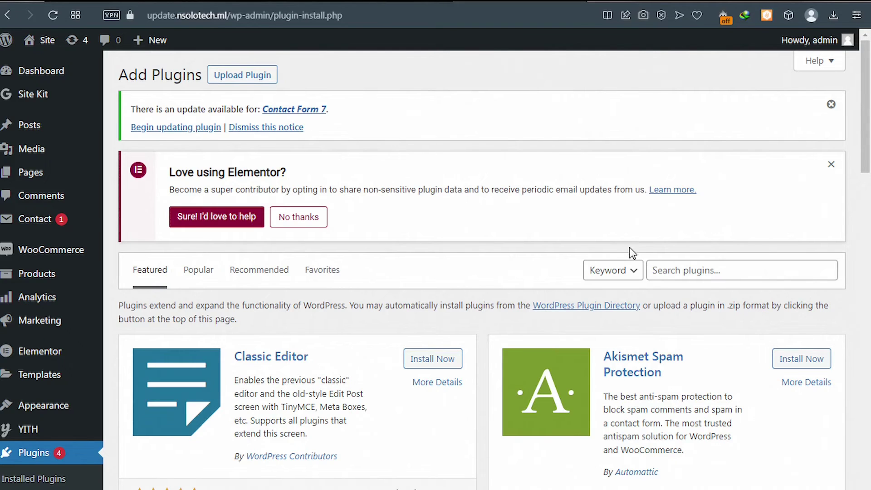
pyautogui.click(673, 268)
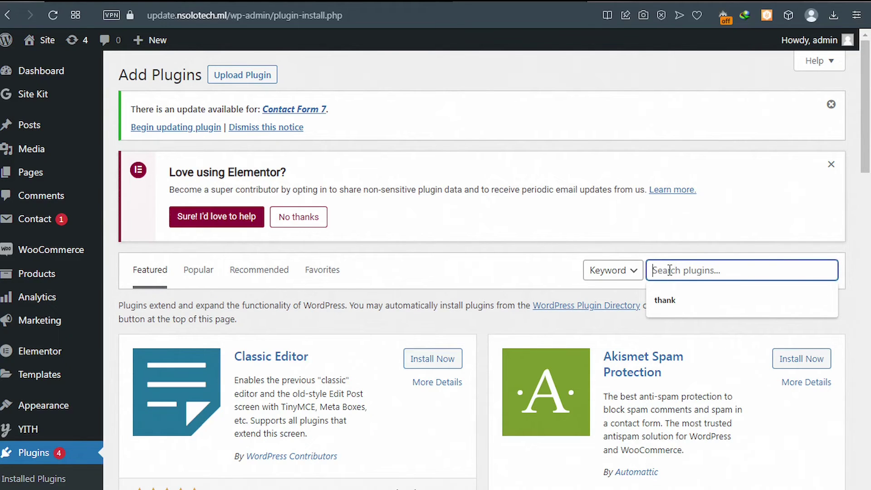
pyautogui.write('paystack')
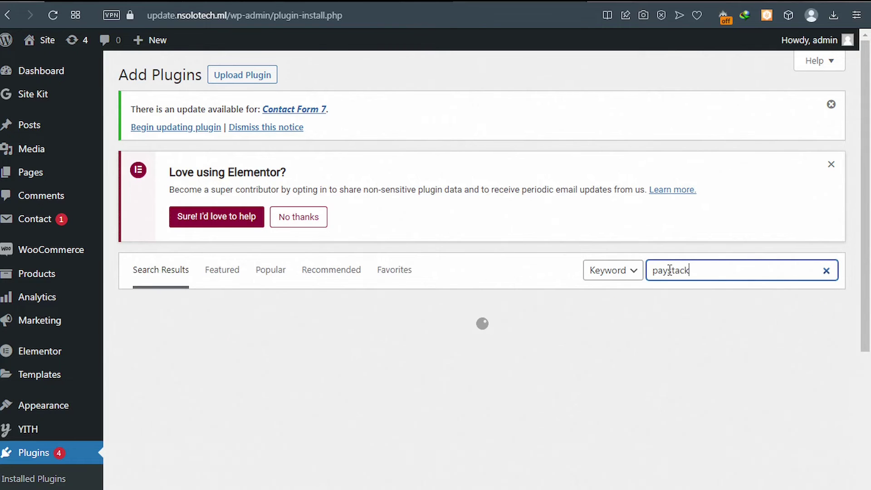
pyautogui.scroll(-5, 617, 353)
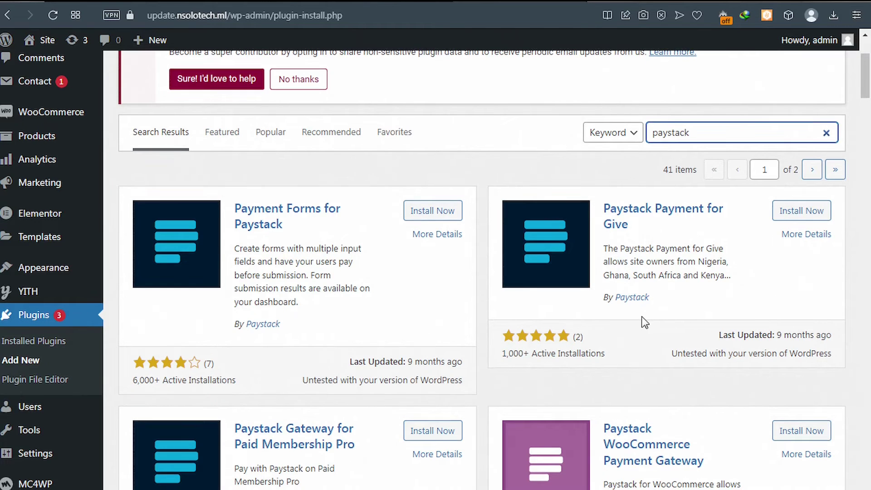
# Install and activate the Paystack WooCommerce Payment Gateway plugin.
pyautogui.scroll(-1, 640, 315)
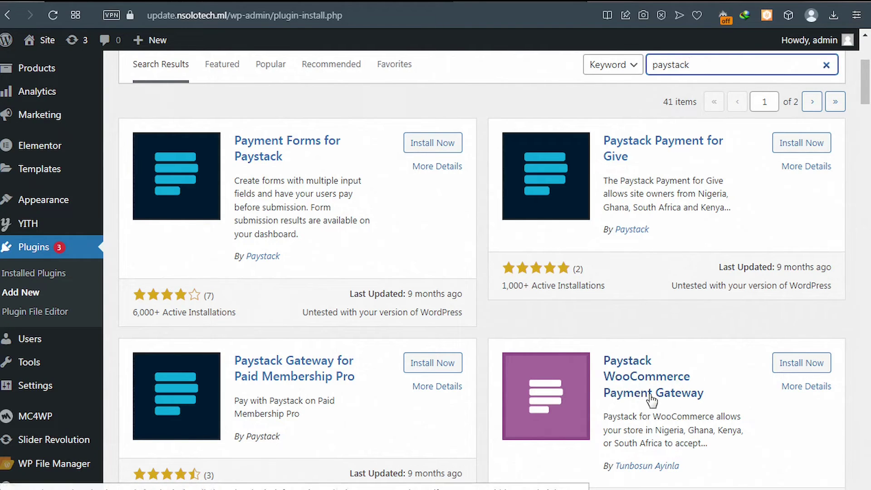
pyautogui.click(796, 370)
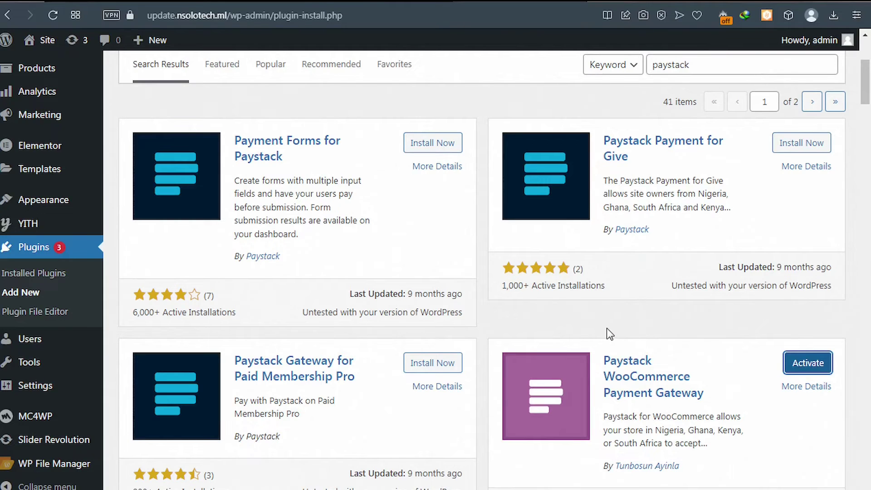
pyautogui.click(798, 369)
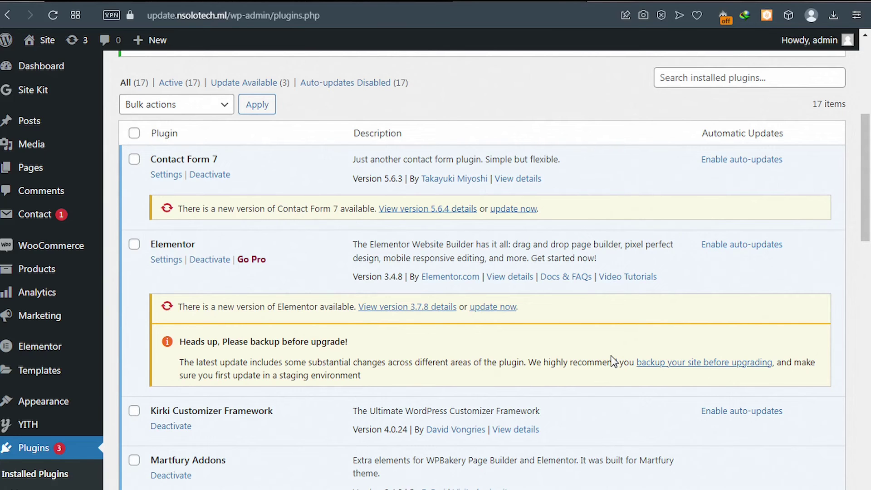
# Open the Settings link of Paystack WooCommerce Payment Gateway in Installed Plugins.
pyautogui.scroll(-8, 613, 361)
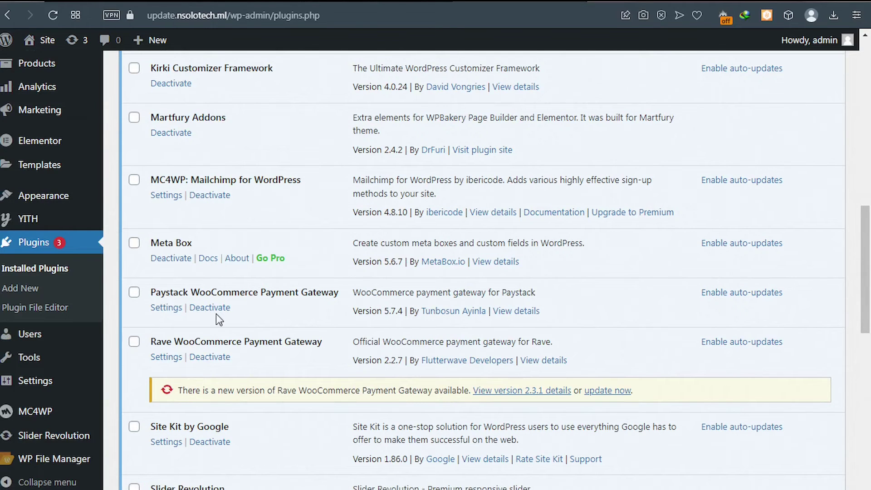
pyautogui.click(166, 309)
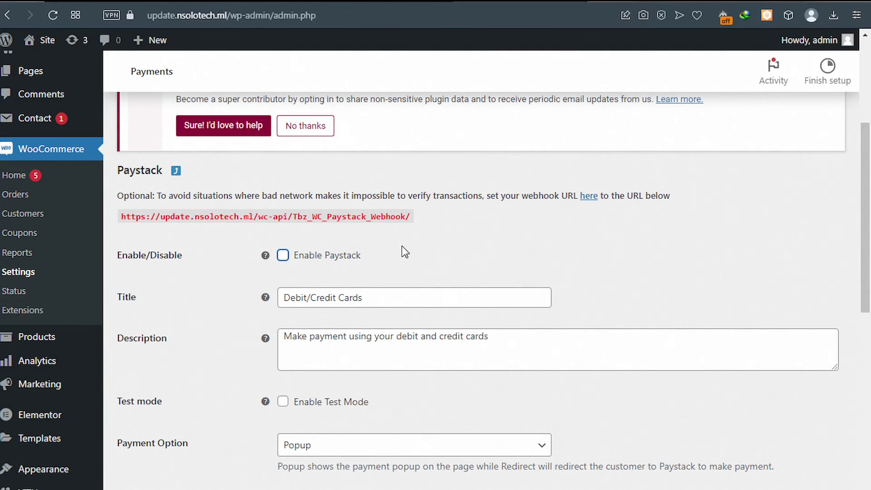
pyautogui.scroll(-8, 405, 252)
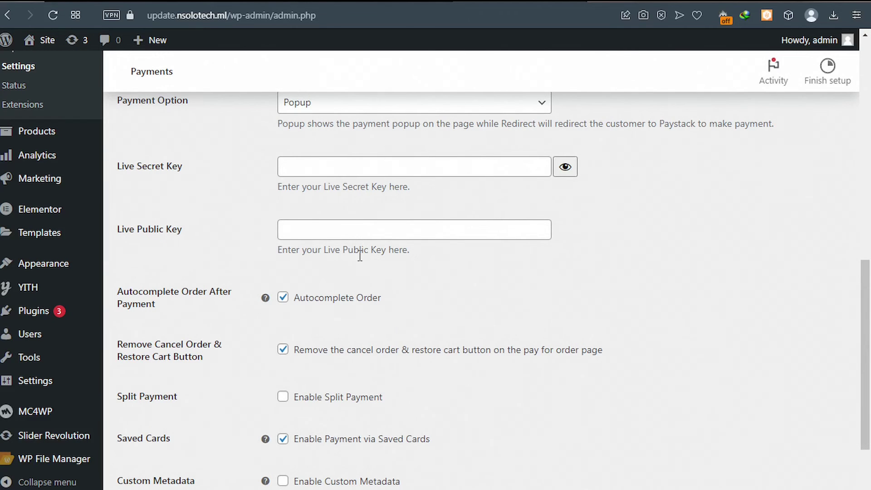
pyautogui.scroll(5, 373, 283)
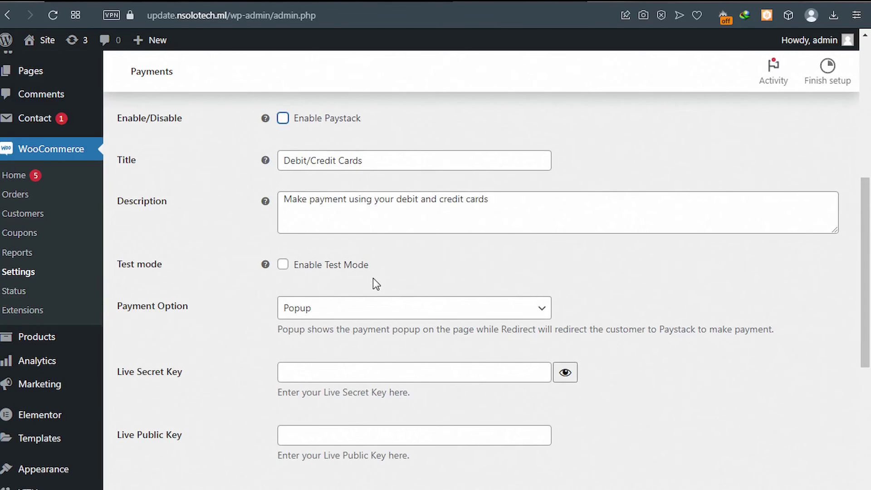
pyautogui.scroll(2, 367, 265)
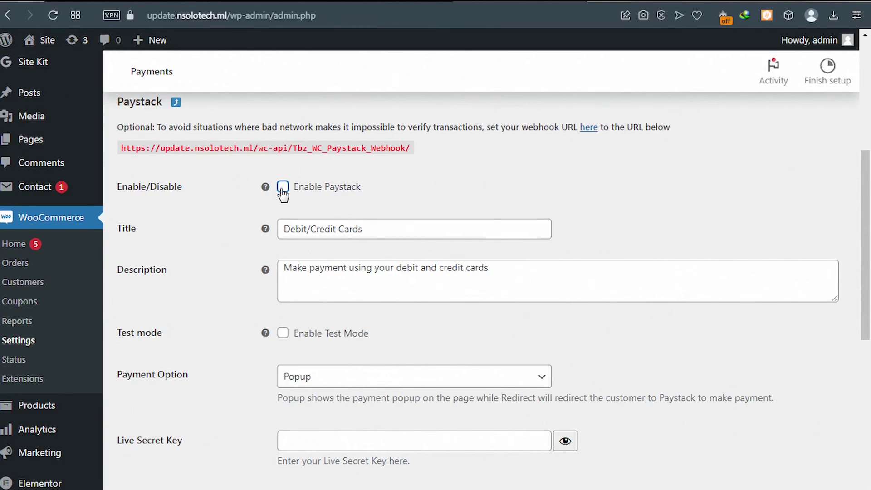
# Enable Paystack, retitle it 'Debit/Credit Cards/MOMO' and add 'and mobile money' to the description.
pyautogui.click(282, 193)
pyautogui.click(370, 229)
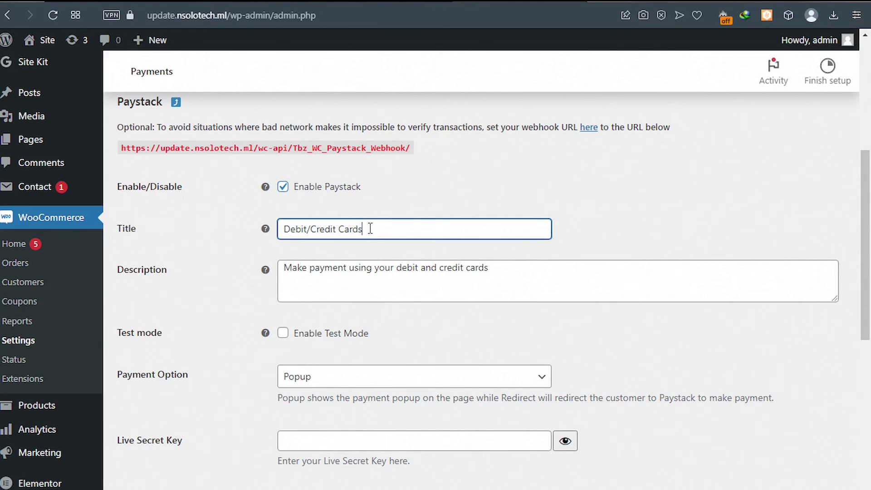
pyautogui.write('/MOMO')
pyautogui.click(493, 272)
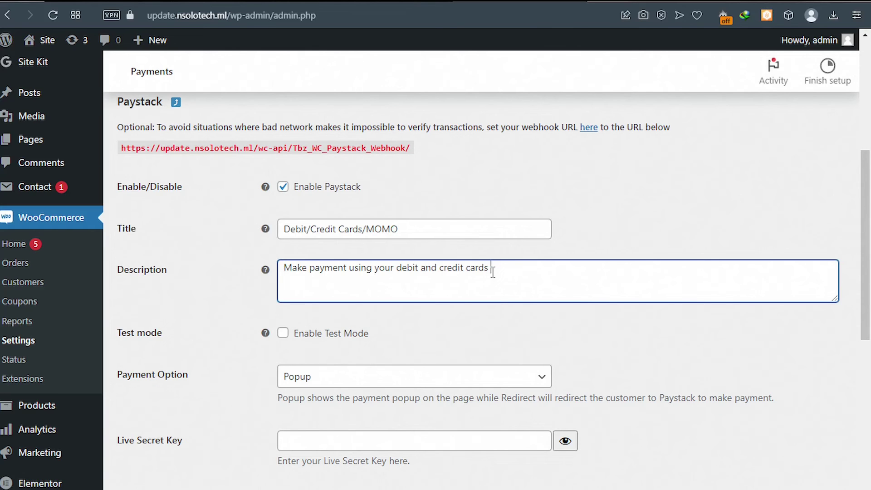
pyautogui.write('and mobile')
pyautogui.write('money')
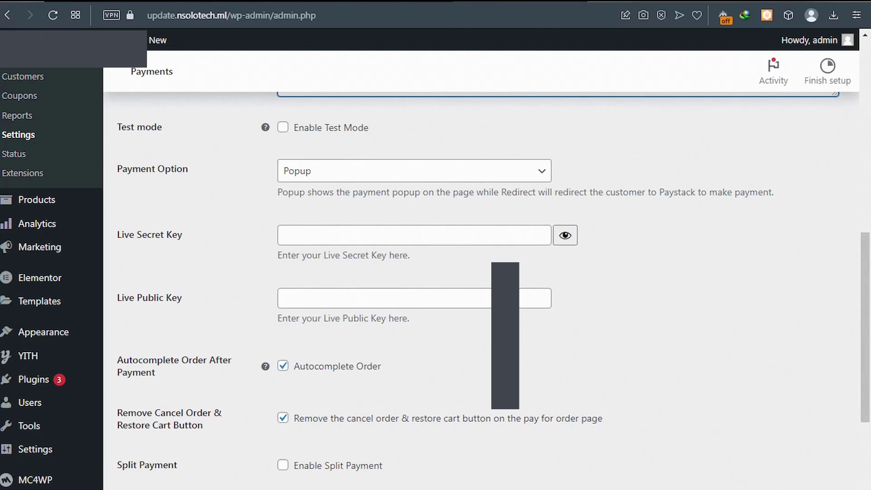
# Back in WooCommerce's Paystack settings, select the site's Paystack webhook URL.
pyautogui.click(488, 3)
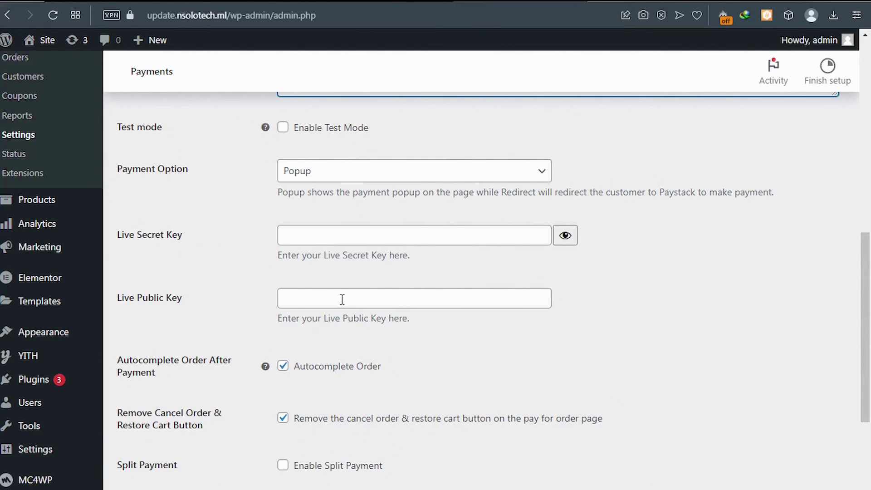
pyautogui.scroll(-3, 352, 328)
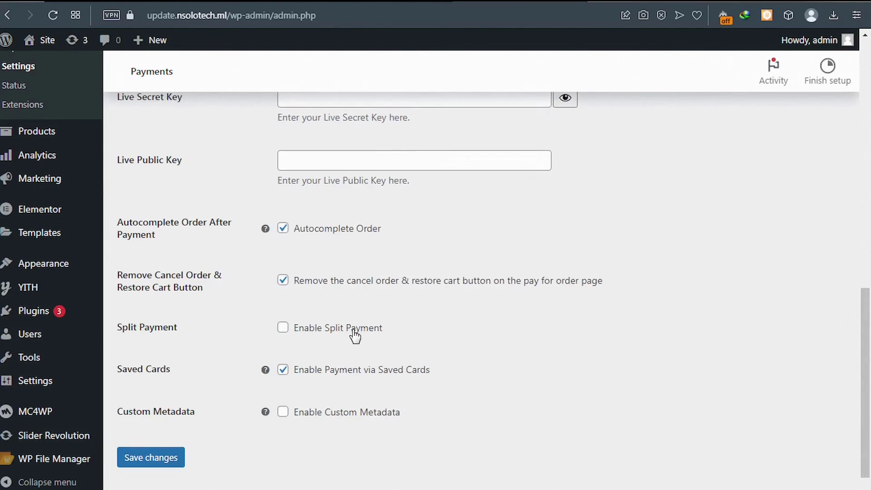
pyautogui.scroll(-1, 345, 345)
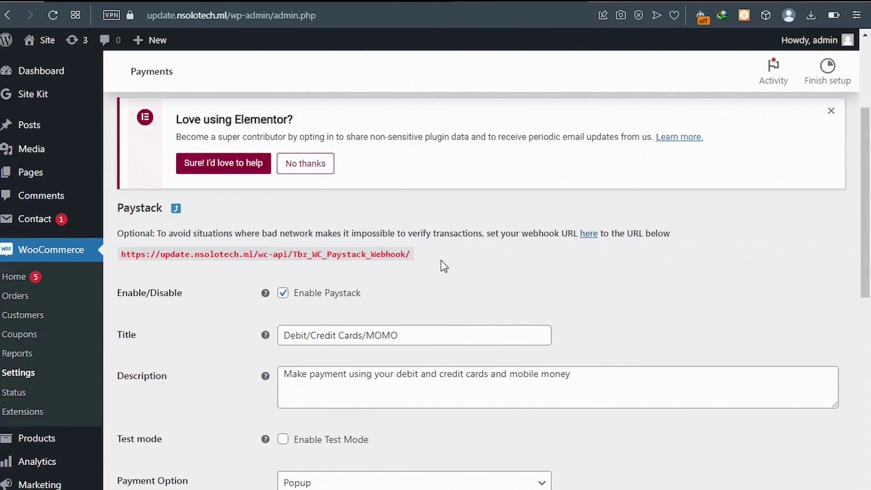
pyautogui.moveTo(380, 261); pyautogui.dragTo(121, 262)
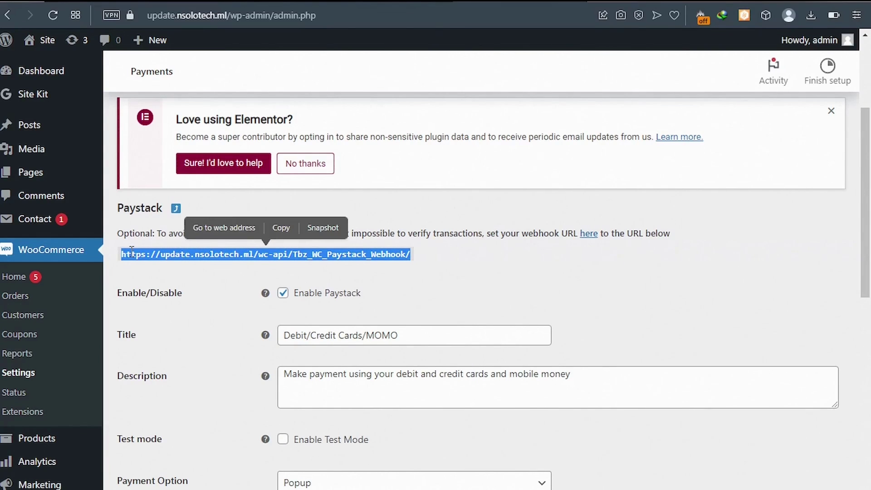
pyautogui.click(221, 260)
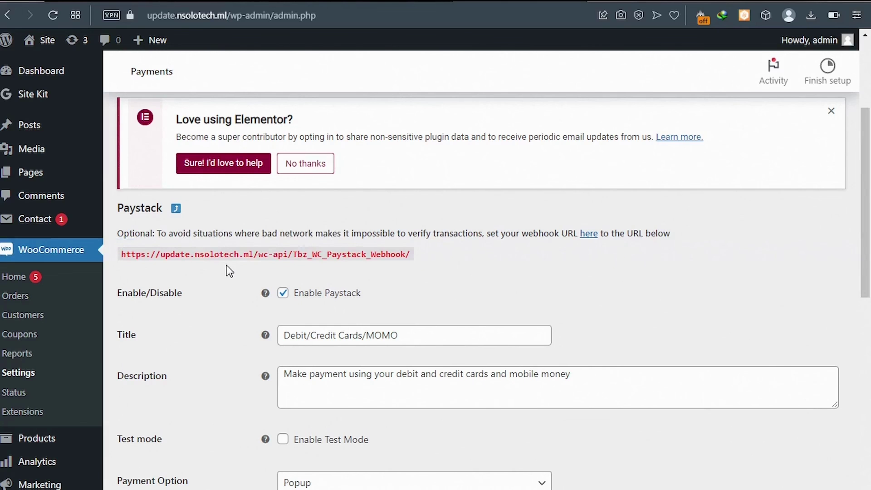